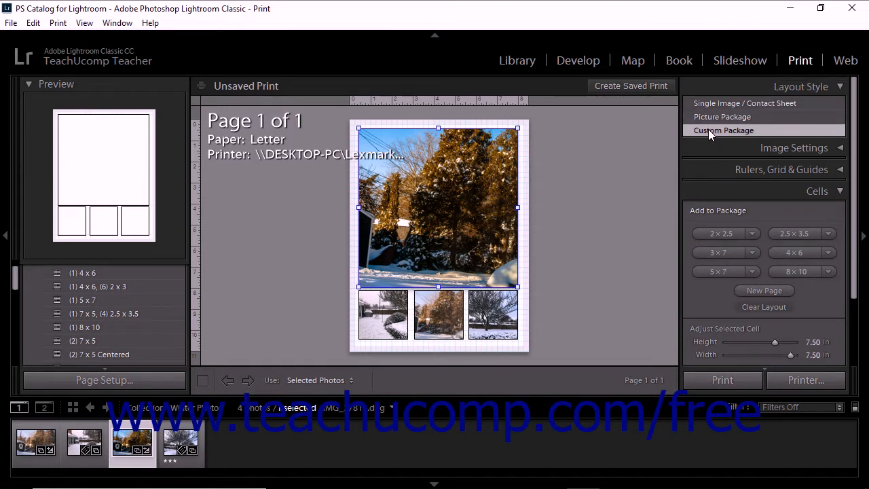
- Add a 2.5 × 3.5 cell to the package, plus a cell with a new custom size of 1 × 2 in
scroll(777, 153, down, 2)
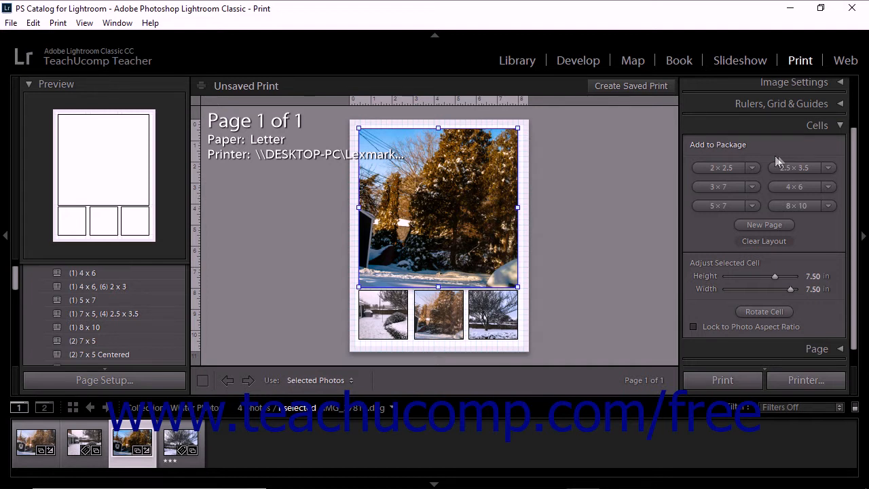
click(784, 168)
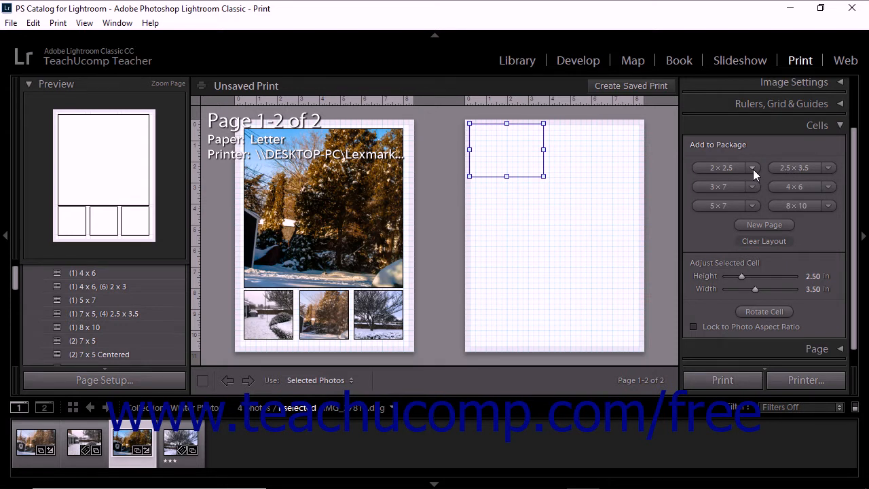
click(753, 169)
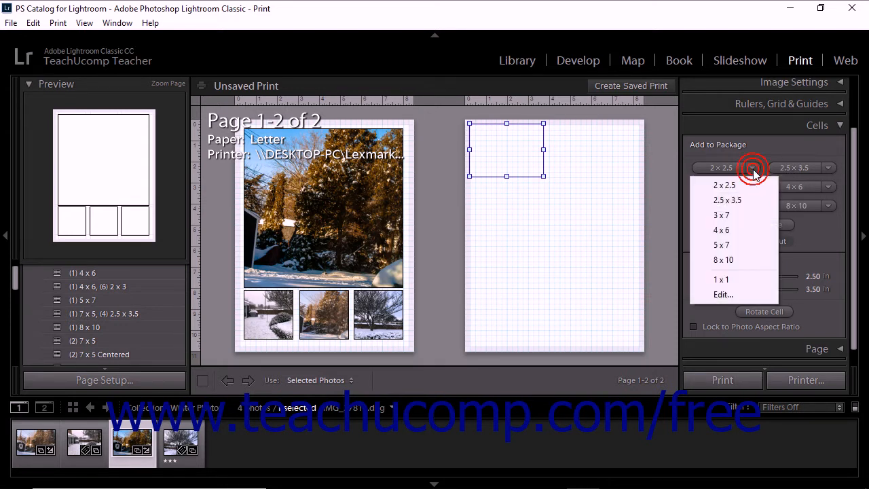
click(723, 294)
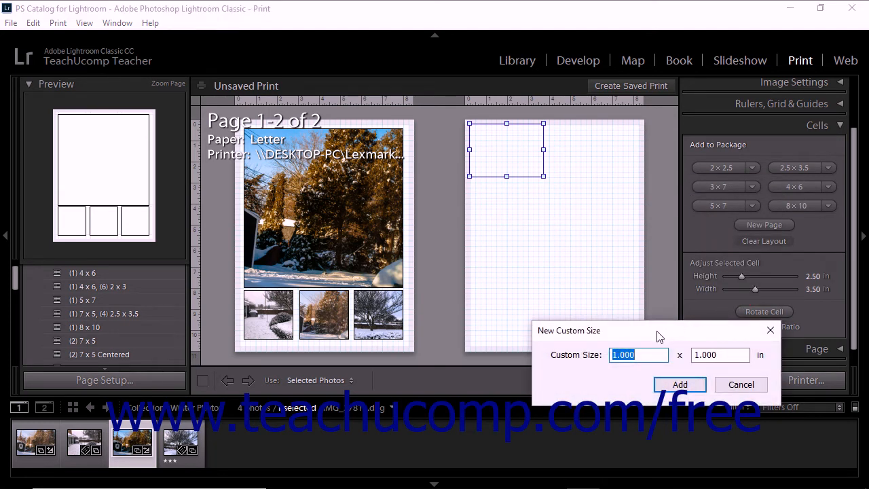
text(1)
key(Tab)
text(2)
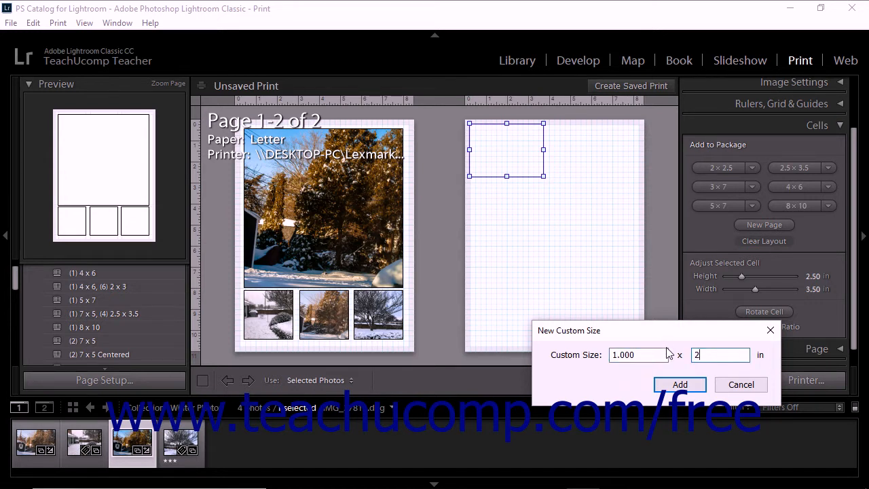
click(679, 386)
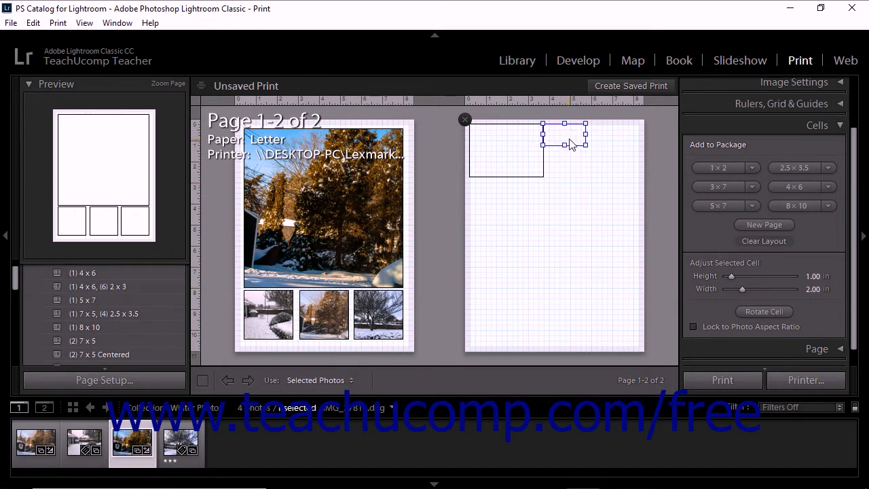
- Add a 2 × 2.5 cell to the package and copy page 1's large photo cell into the empty area of page 2
click(752, 167)
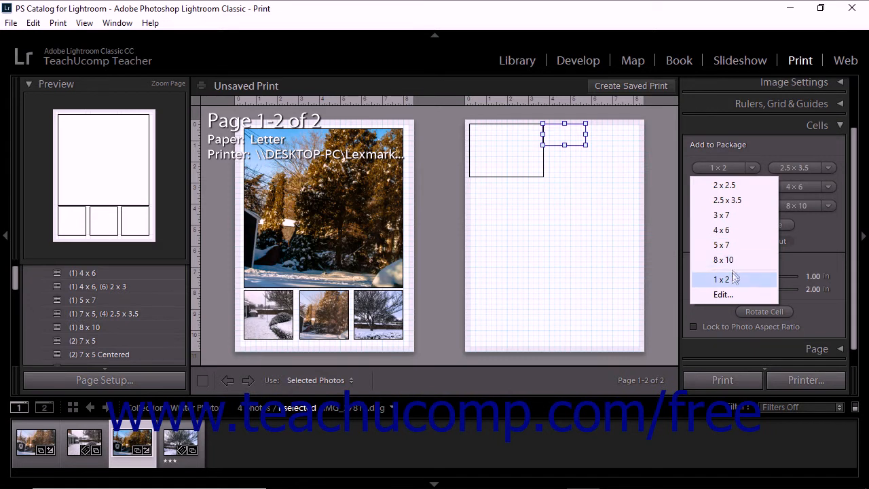
click(733, 186)
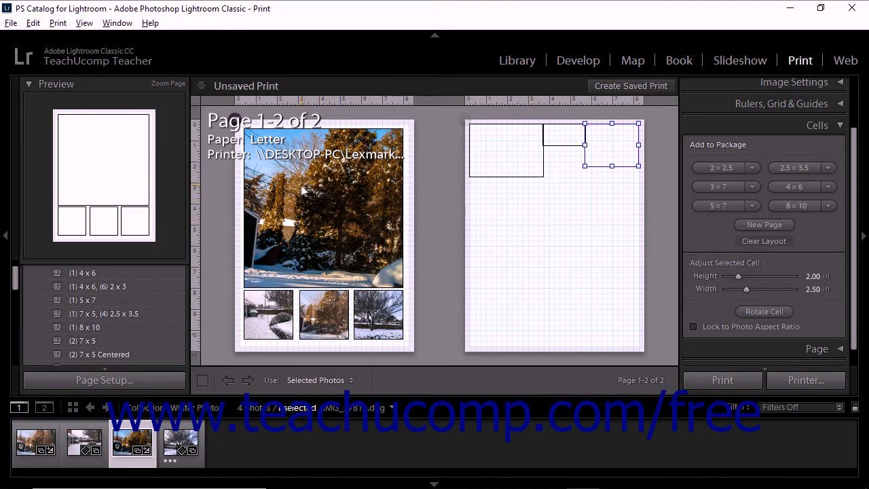
drag(296, 182, 518, 281)
- Switch the layout style to Picture Package and duplicate the upper photo cell so the copy overlaps both existing cells
scroll(717, 273, up, 2)
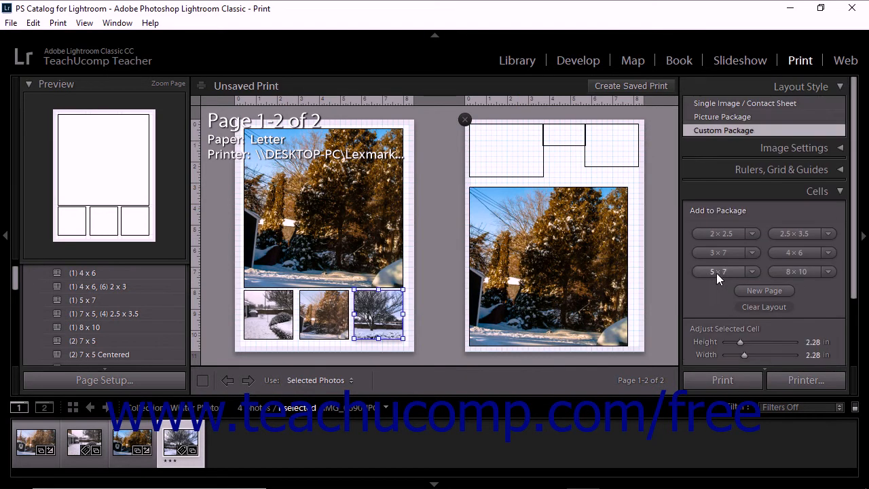
click(723, 118)
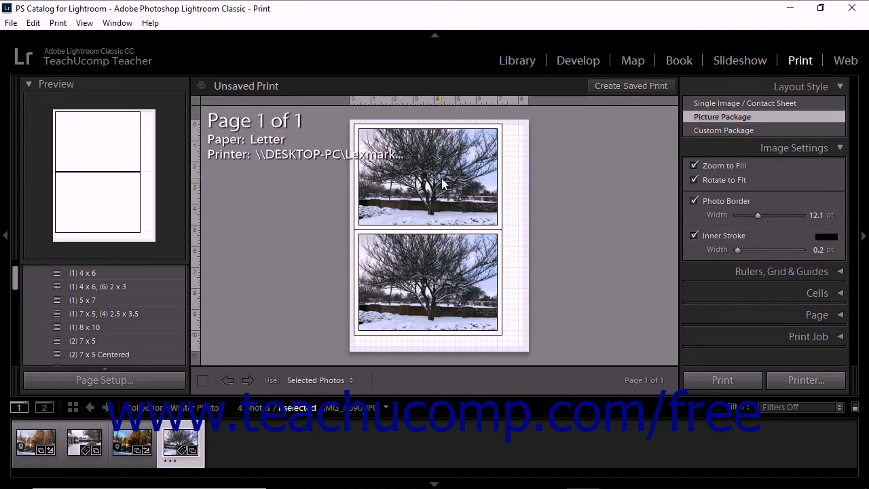
drag(442, 184, 467, 248)
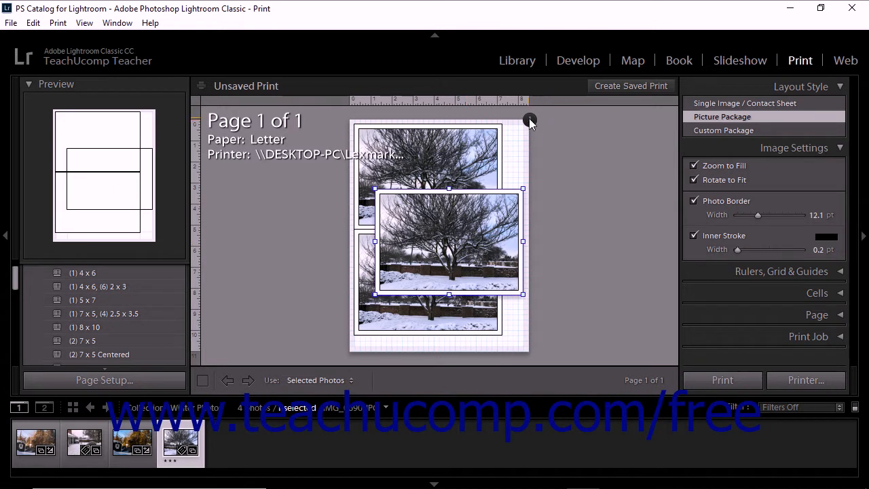
mouse_move(530, 122)
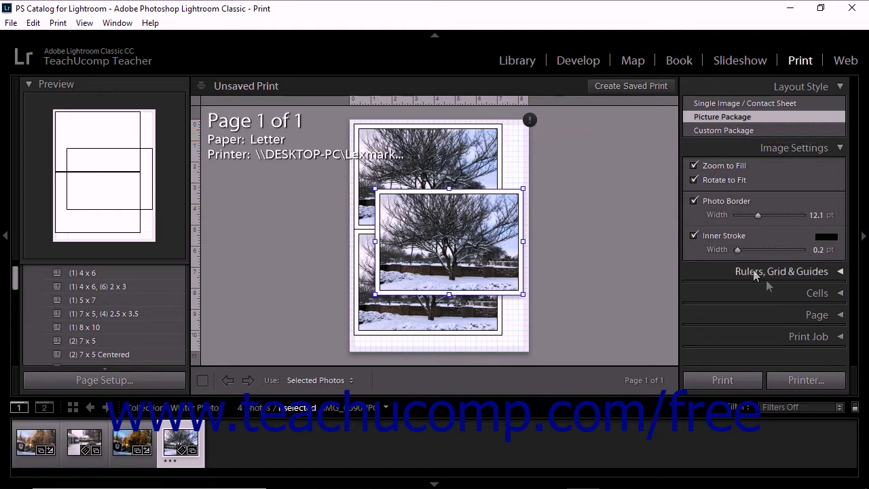
- Add a new page to the picture package and move the overlapping photo cell onto it
click(781, 294)
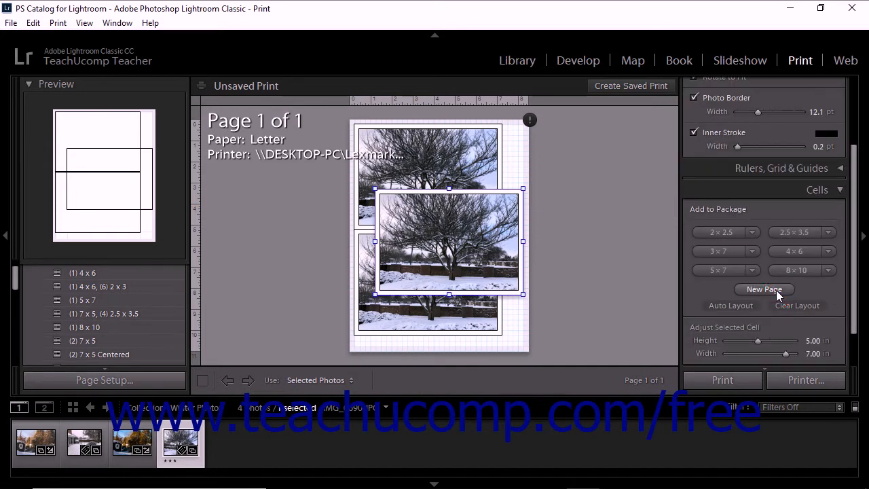
click(776, 290)
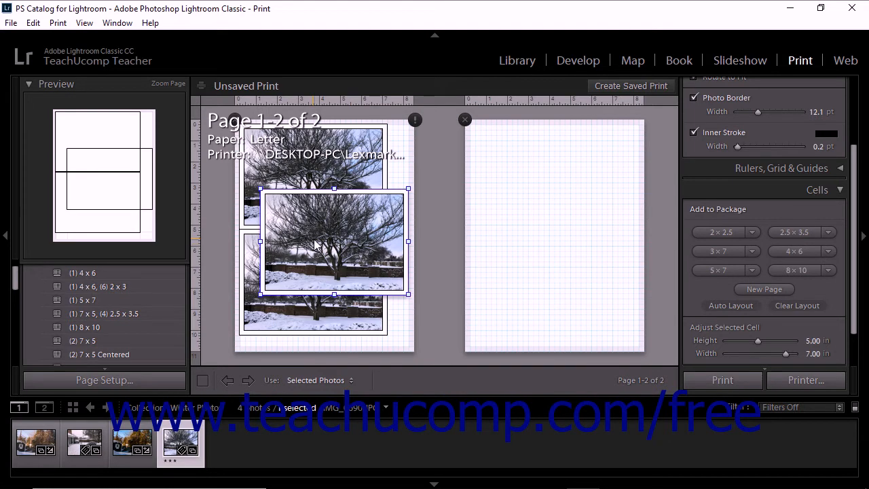
drag(352, 242, 514, 183)
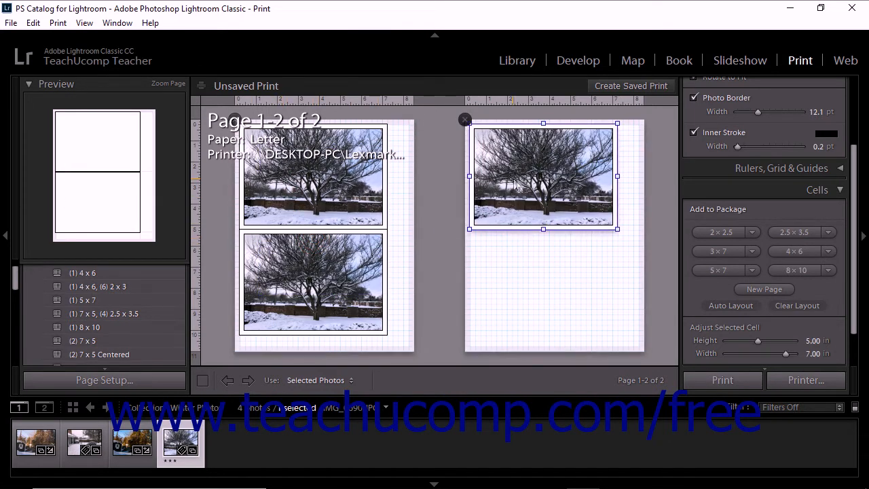
- Add a third page to the picture package and rearrange all cells with Auto Layout
click(745, 292)
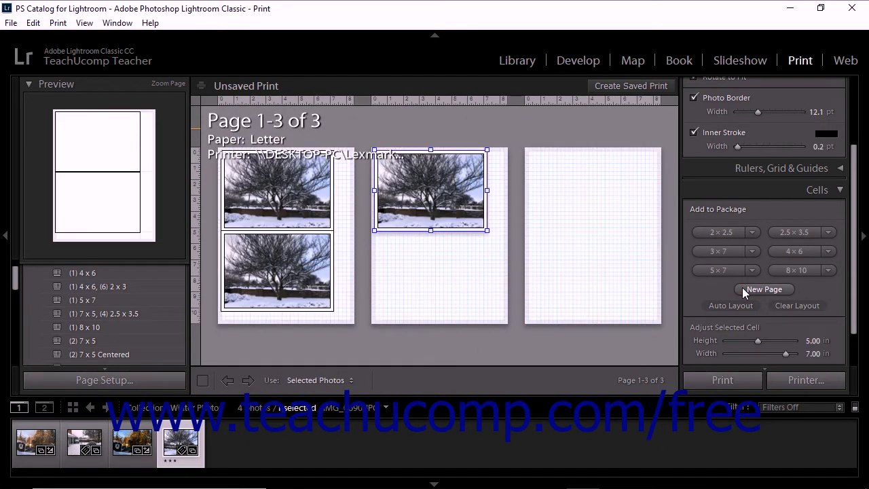
scroll(740, 245, up, 3)
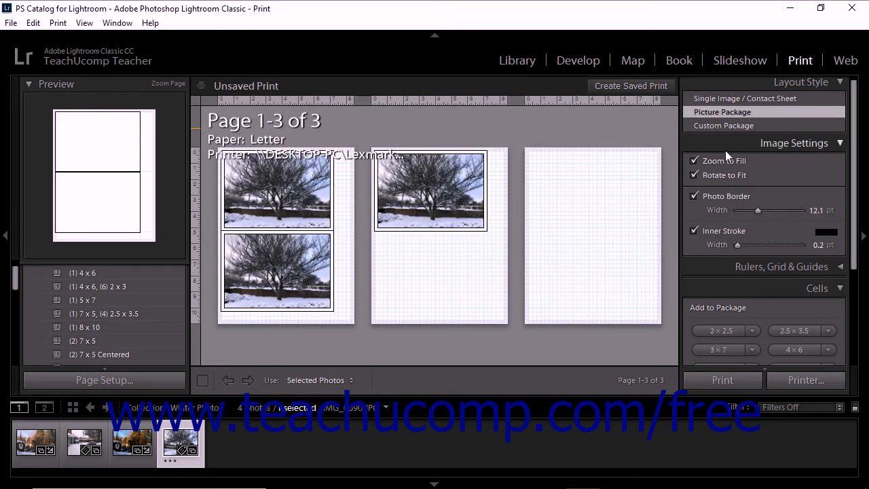
click(726, 114)
scroll(740, 177, down, 1)
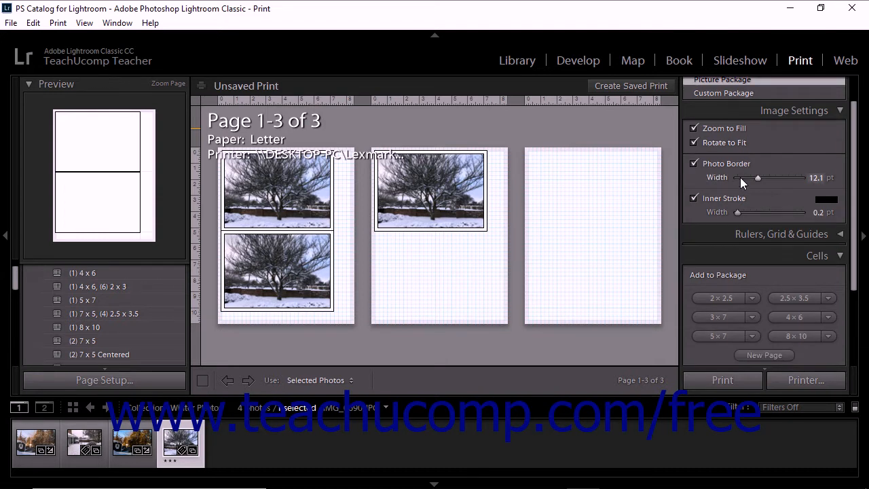
drag(854, 190, 853, 250)
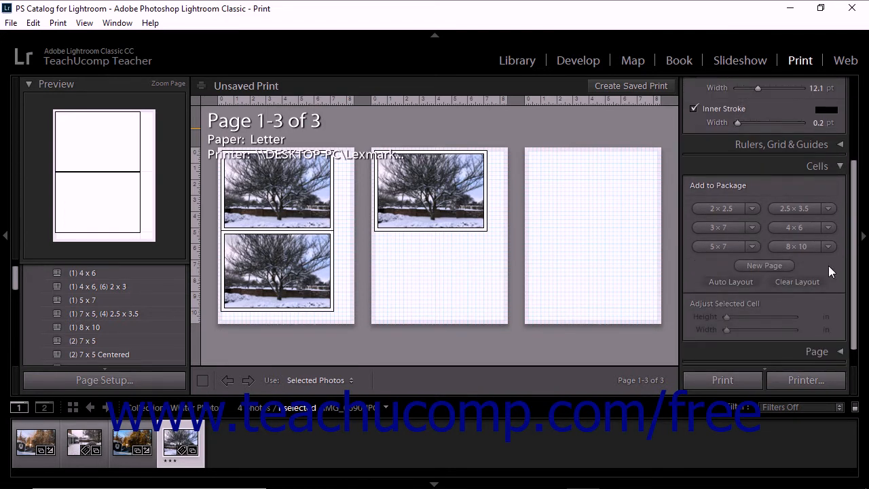
click(750, 285)
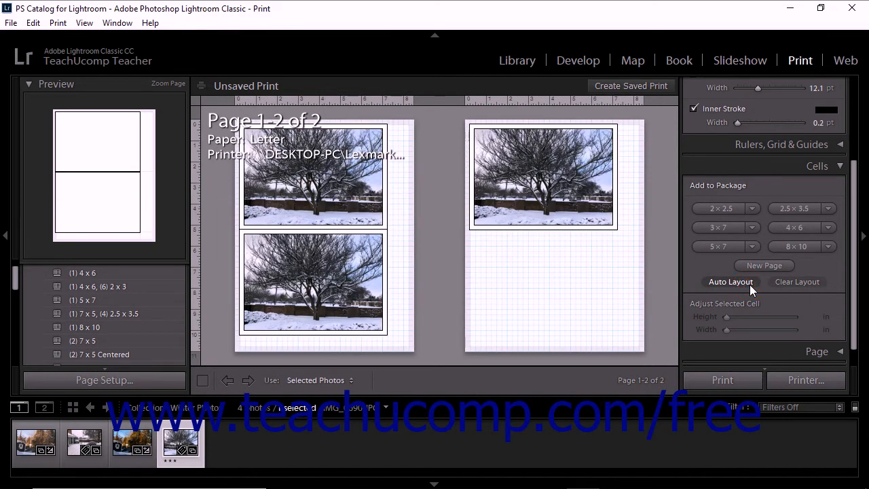
- Switch the layout style to Custom Package and move page 2's large photo cell up so it overlaps the empty cells
scroll(735, 212, up, 3)
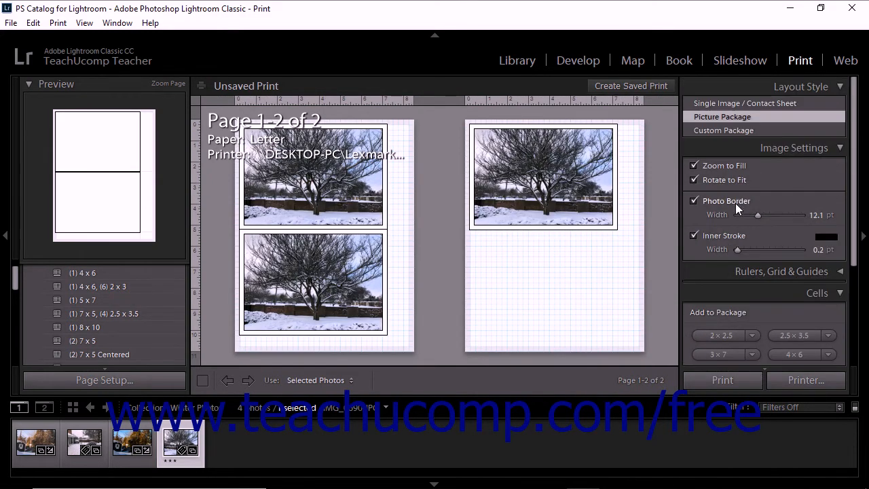
click(729, 131)
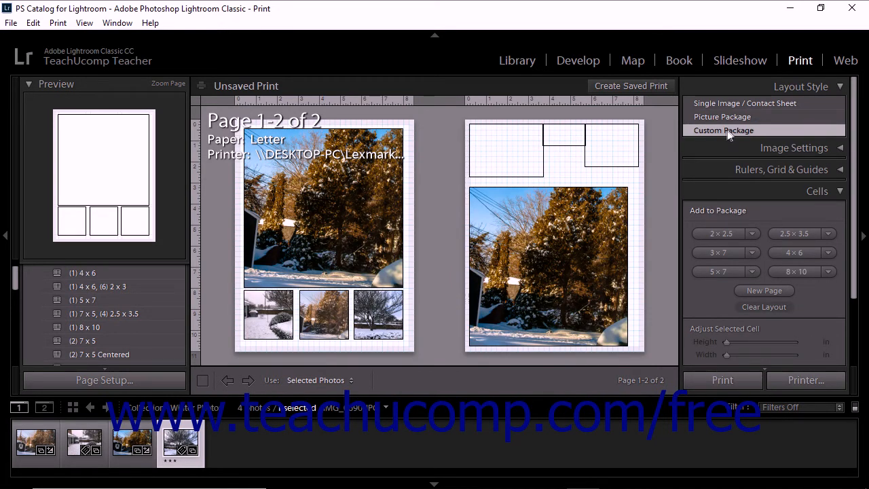
drag(566, 303, 567, 271)
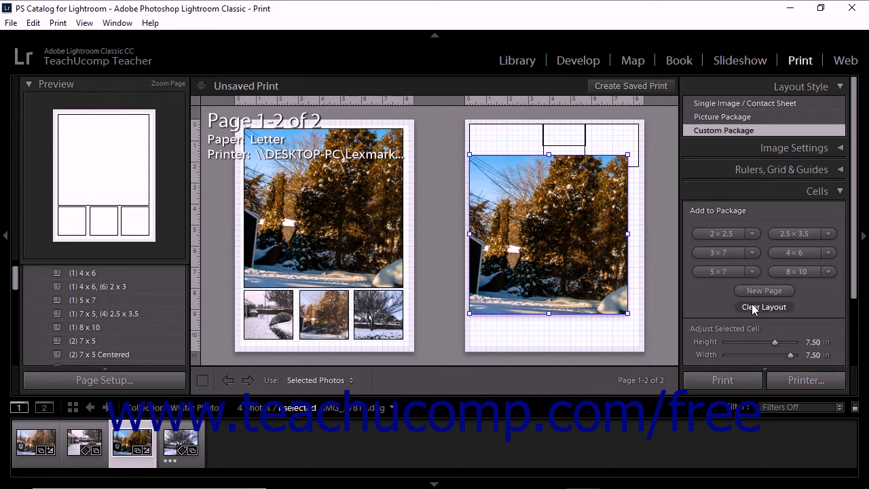
- Resize page 2's photo cell to about 8.00 in wide and 4.56 in high, and delete that cell
click(559, 296)
drag(627, 312, 638, 330)
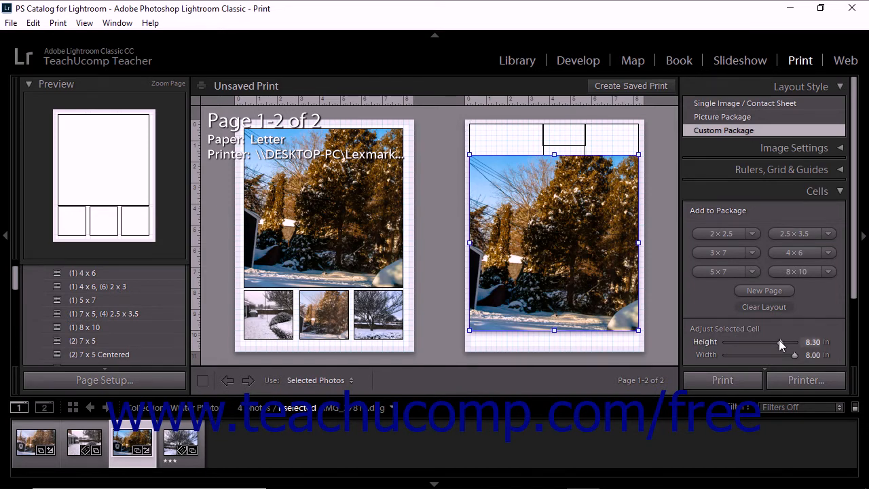
drag(781, 342, 746, 336)
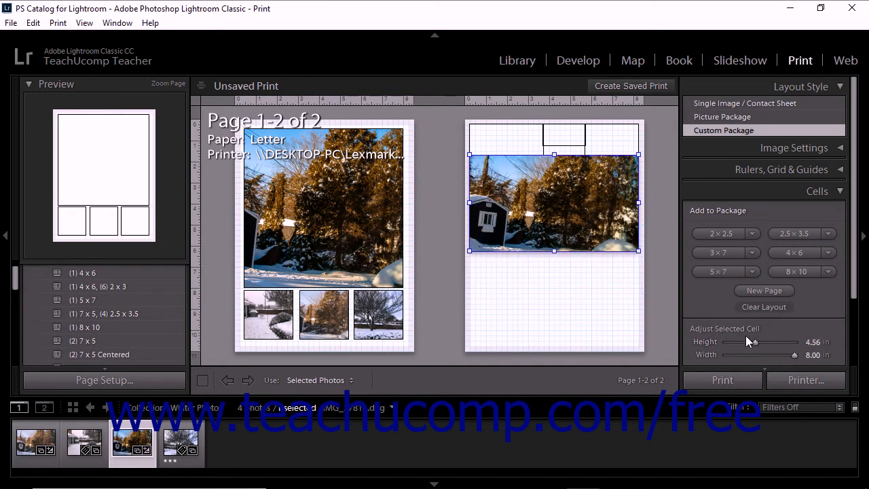
right_click(514, 188)
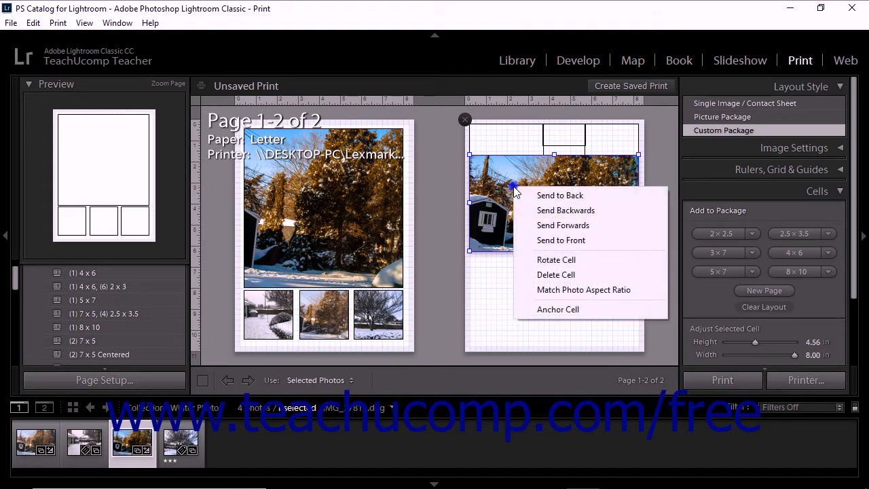
click(550, 275)
- Add a 3 × 7 cell to page 2 and fill it with the snowy patio photo
click(708, 254)
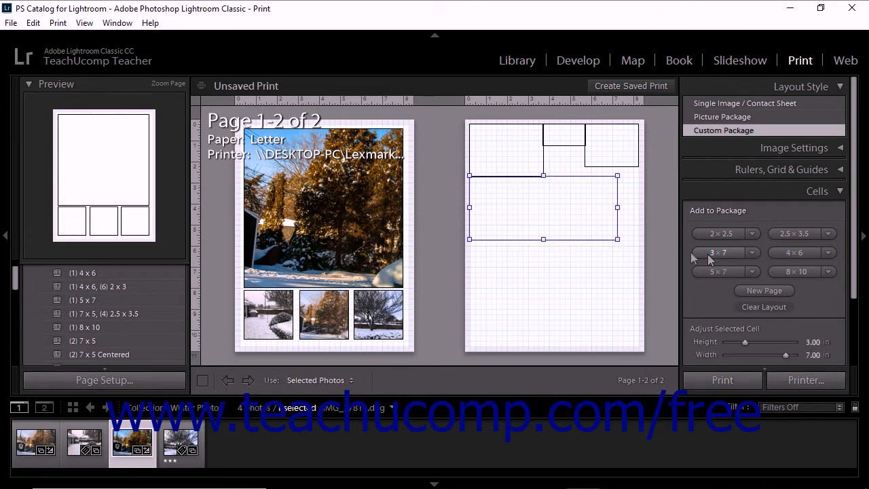
drag(76, 441, 339, 310)
drag(496, 219, 504, 216)
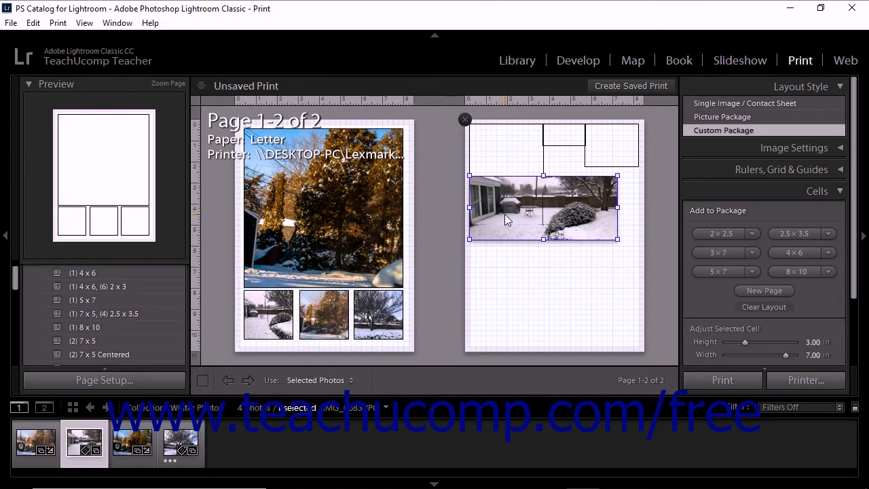
- Rotate the patio photo cell to portrait orientation and back to landscape
right_click(504, 214)
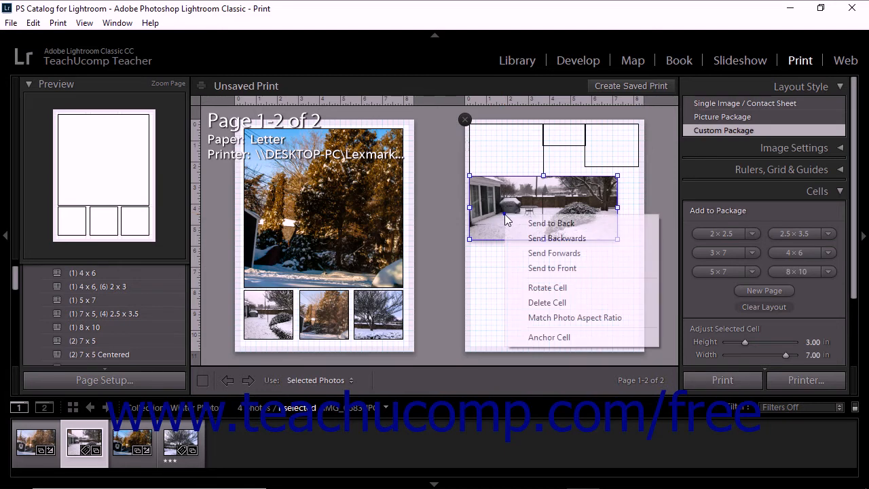
click(546, 288)
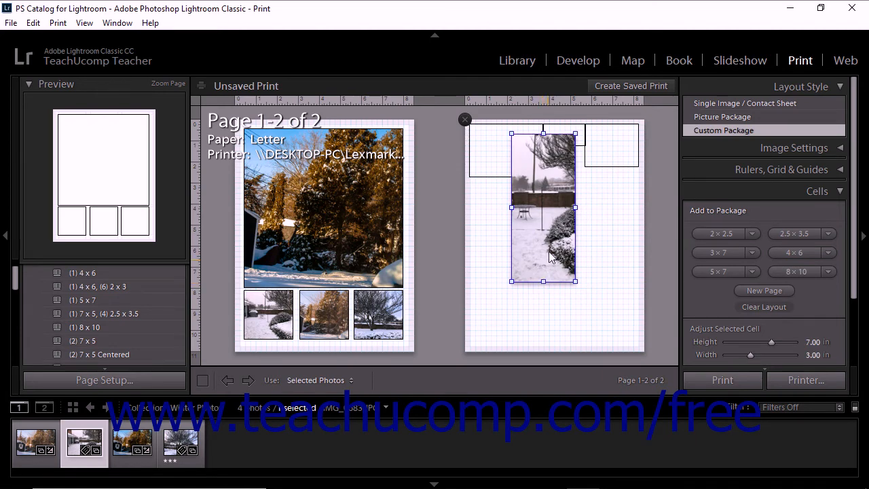
click(555, 209)
drag(852, 235, 854, 314)
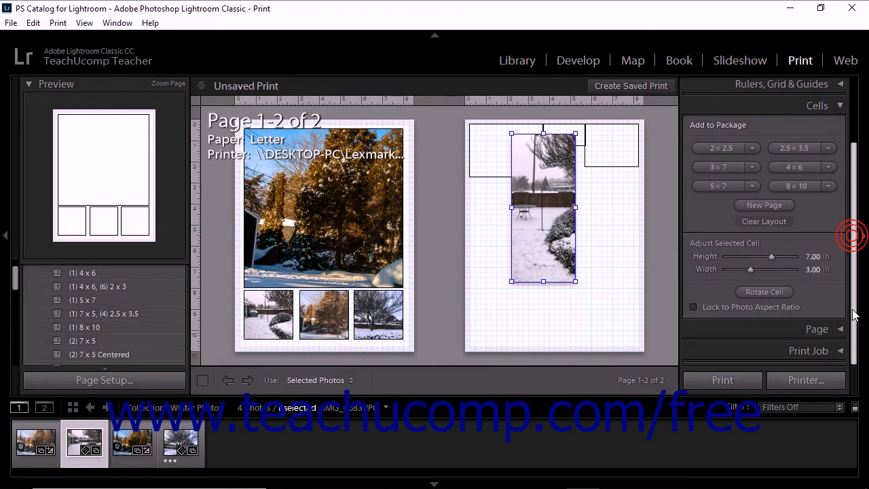
click(769, 291)
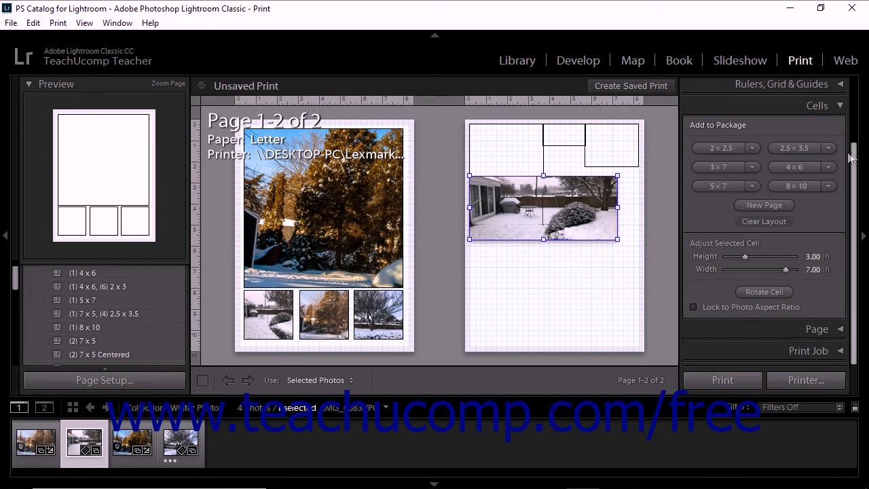
- Enable Rotate to Fit in the custom package's image settings
scroll(841, 94, up, 3)
click(801, 147)
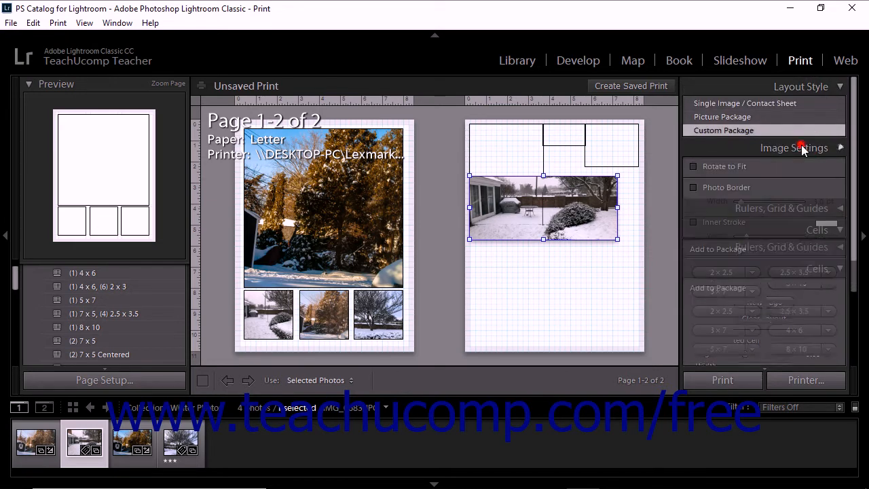
click(734, 167)
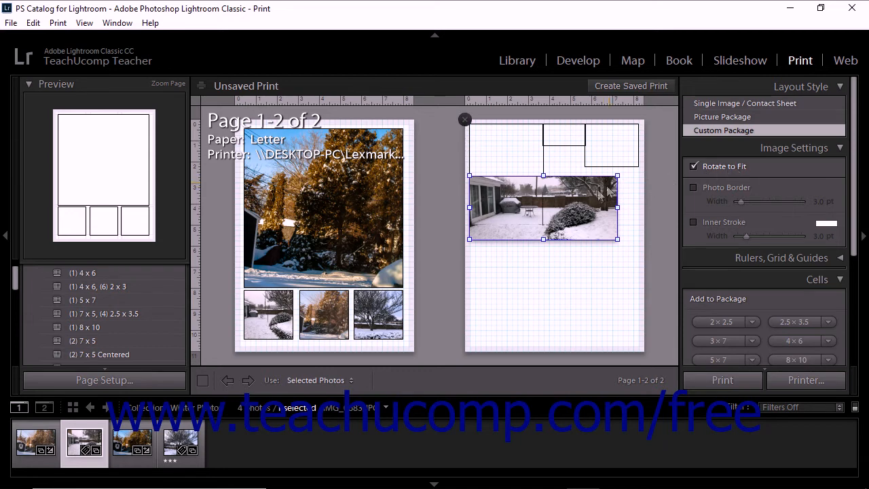
- Rotate page 2's patio photo cell to portrait and back to landscape, and turn off Rotate to Fit
right_click(571, 205)
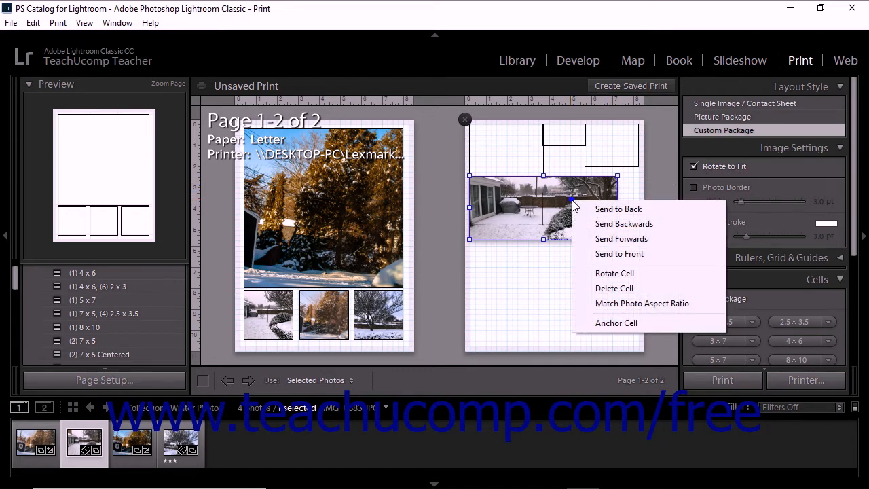
click(610, 274)
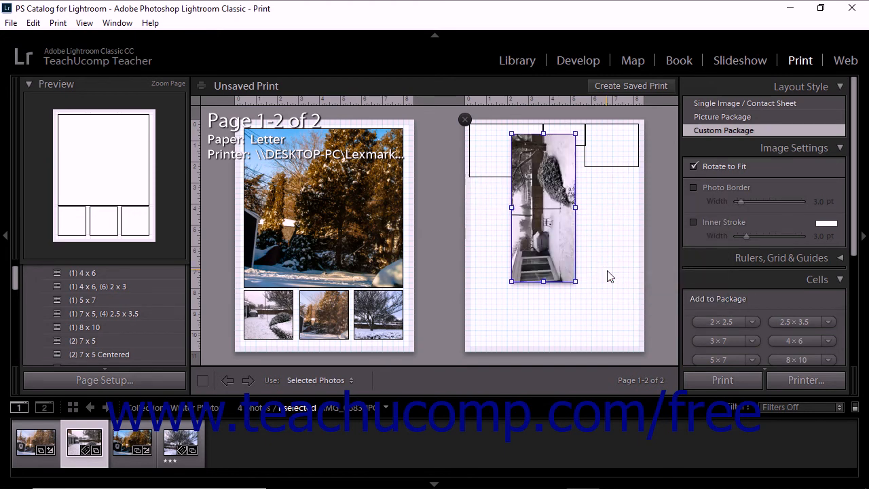
right_click(565, 195)
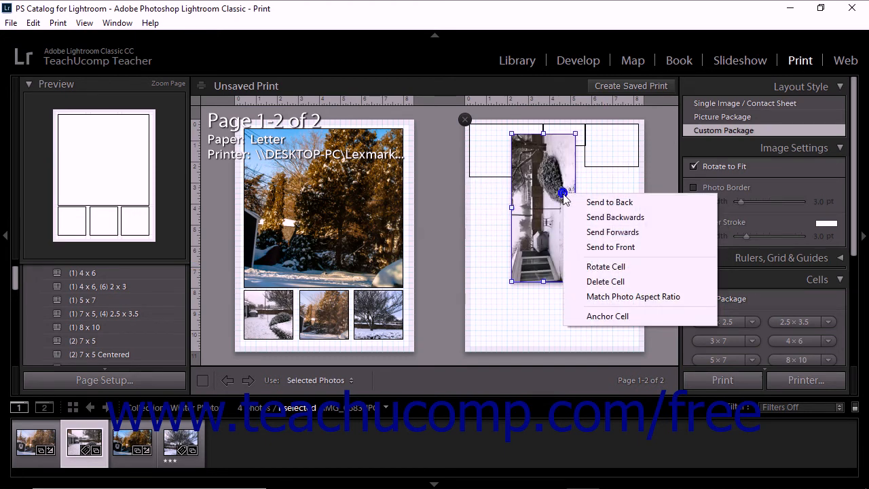
click(604, 272)
click(693, 166)
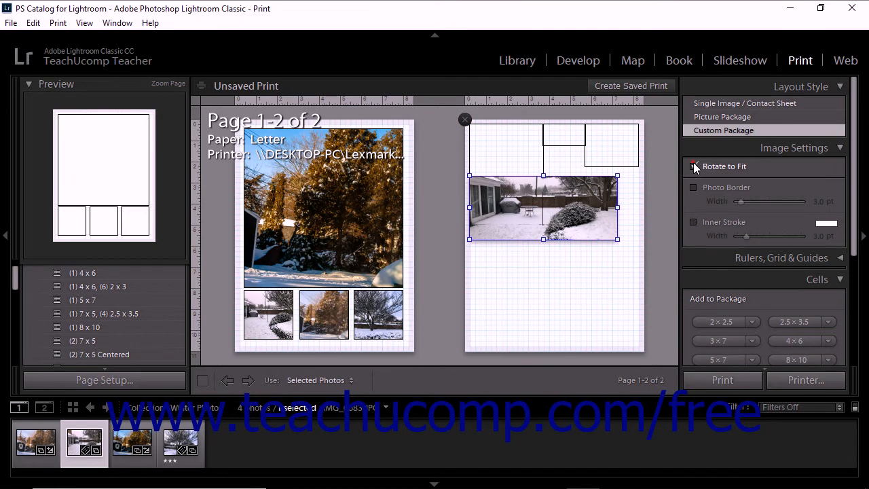
- Resize the patio photo cell on page 2 to match its photo's aspect ratio
click(839, 148)
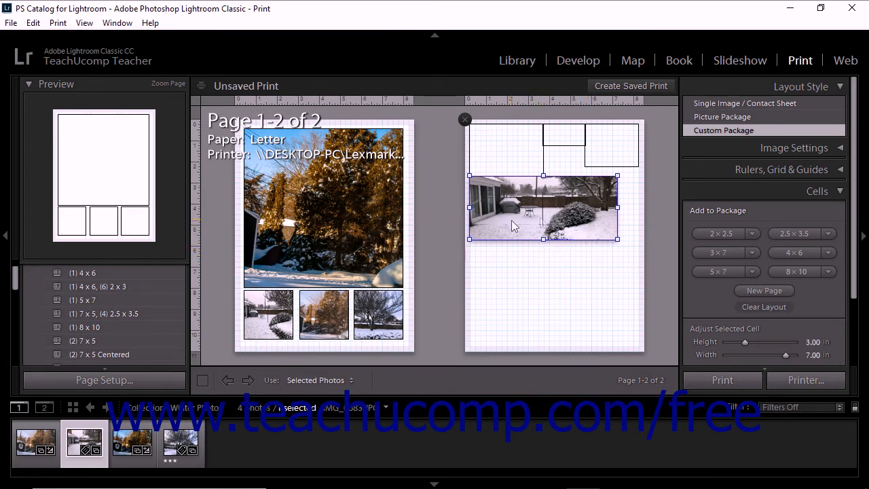
scroll(764, 271, down, 3)
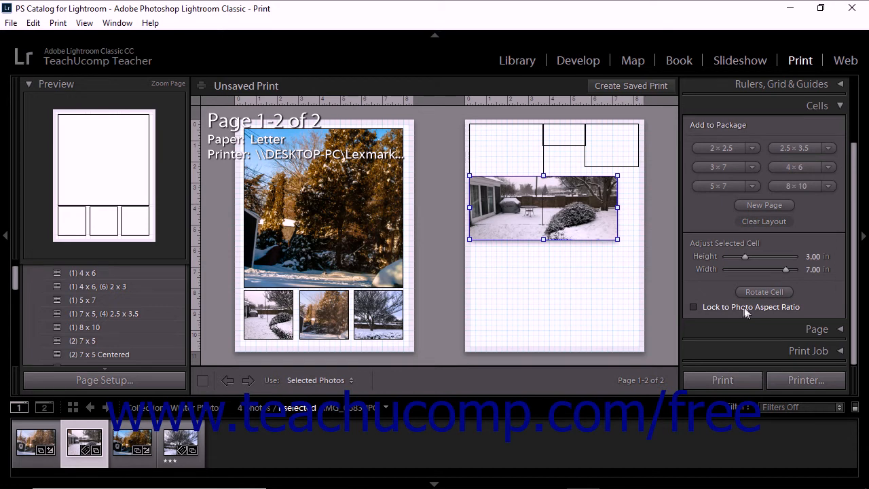
right_click(571, 210)
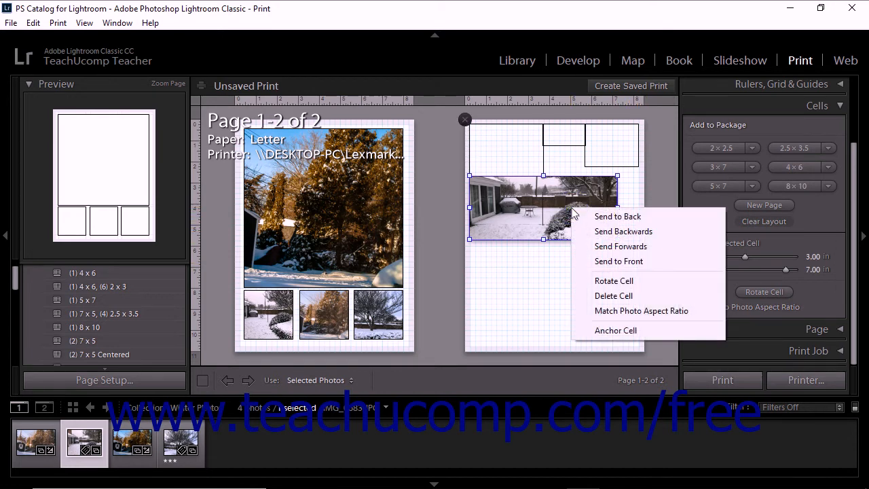
click(624, 312)
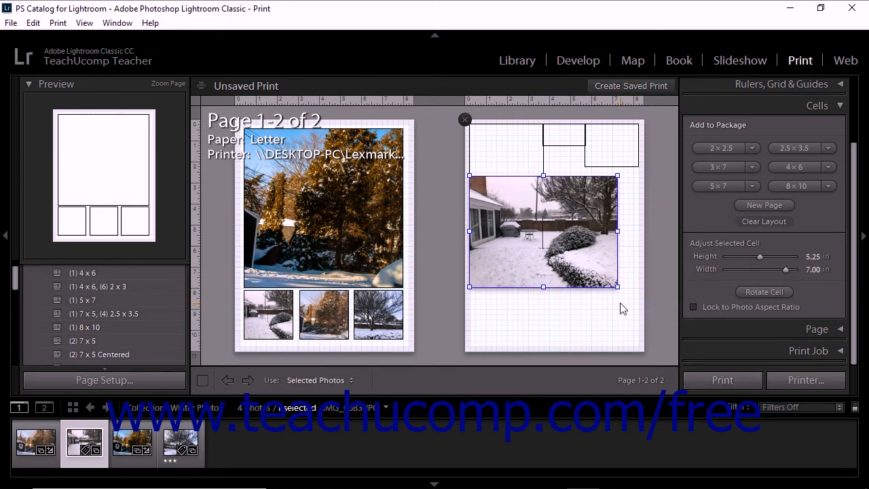
- Replace page 2 with a new blank page, and anchor page 1's large tree photo cell so it repeats across pages
click(465, 119)
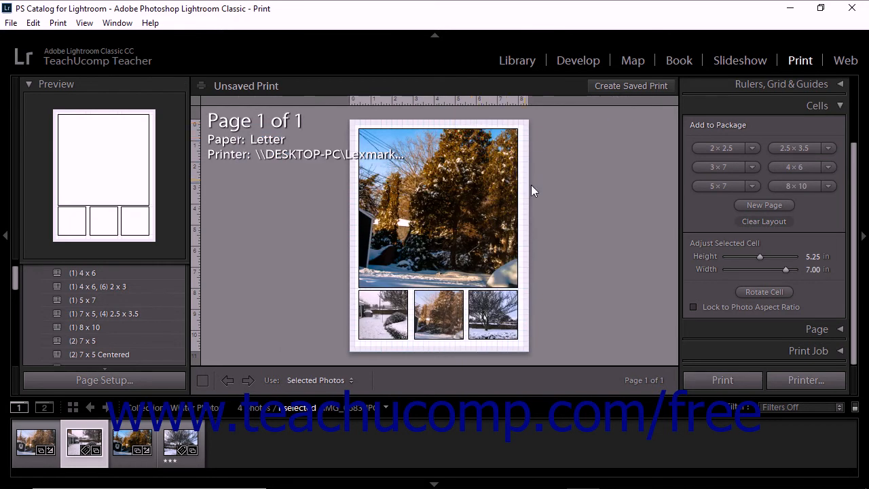
click(748, 206)
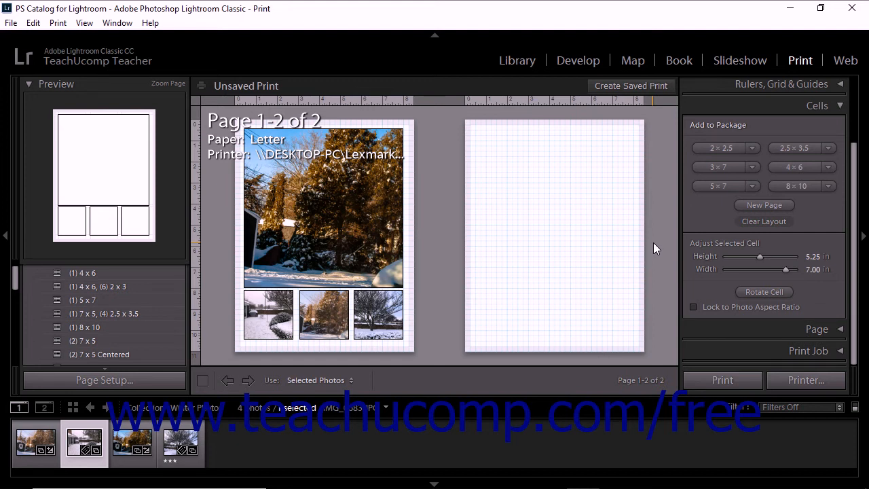
right_click(370, 209)
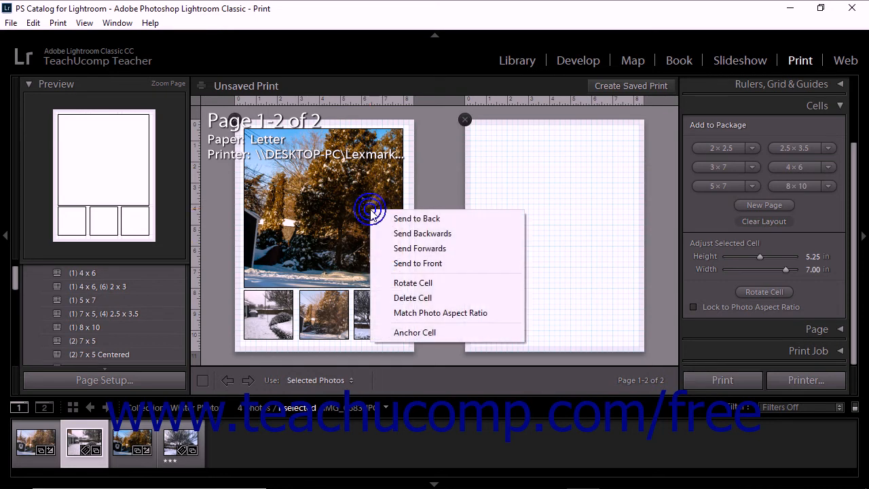
click(405, 333)
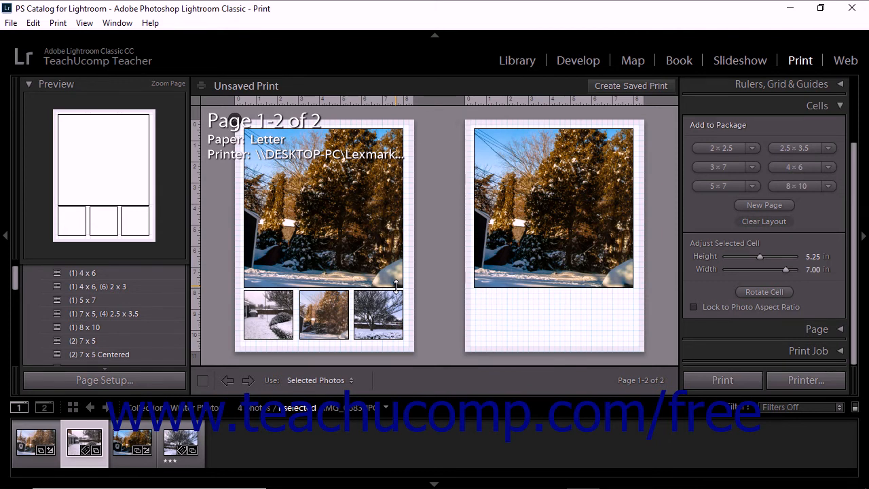
- Add a third page to the package, and unanchor the large tree photo cell on page 1
click(776, 206)
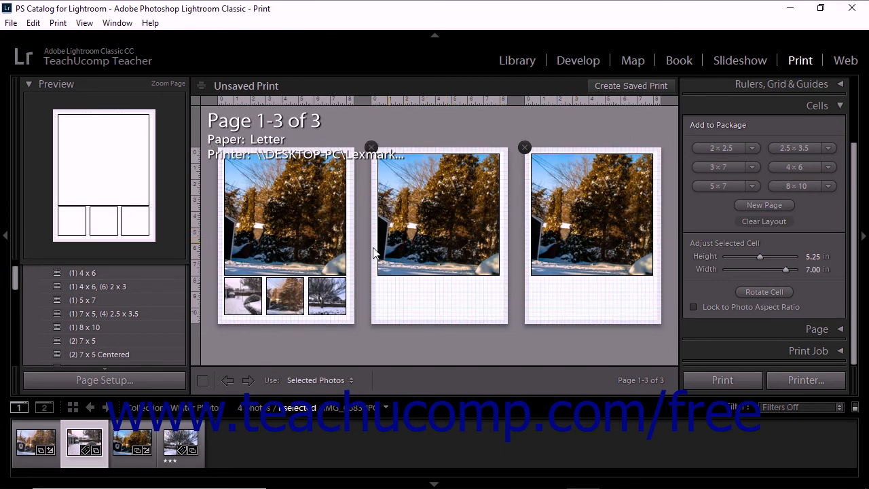
right_click(273, 203)
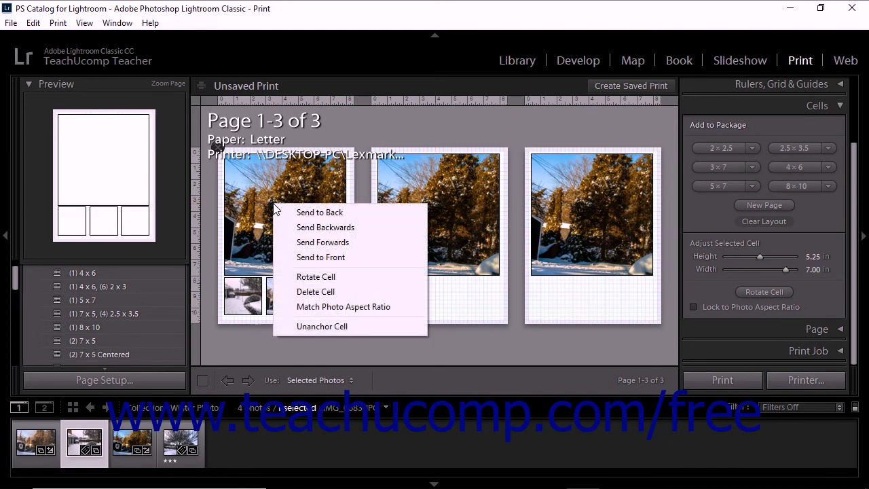
click(312, 328)
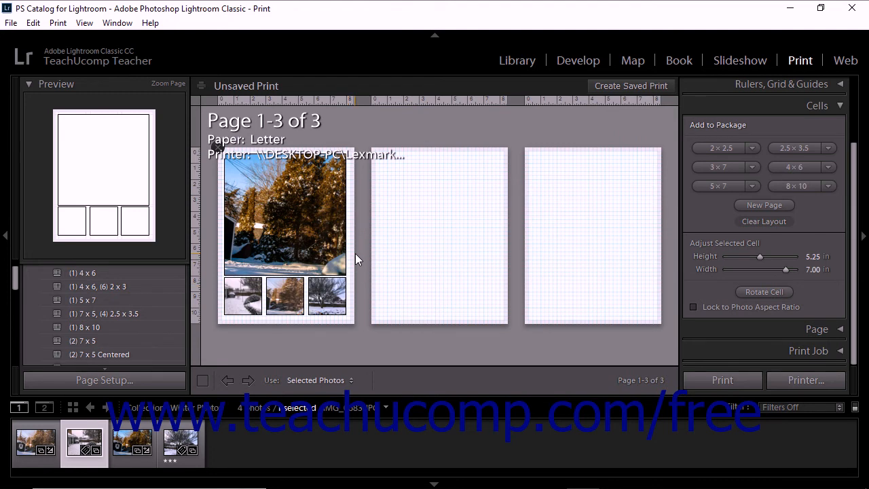
- Delete the two blank pages so the package has only page 1
mouse_move(442, 194)
click(371, 148)
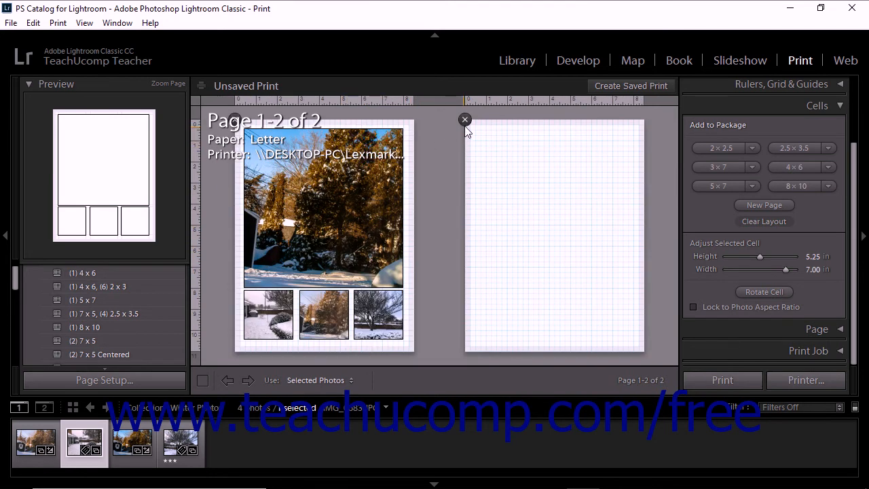
click(464, 121)
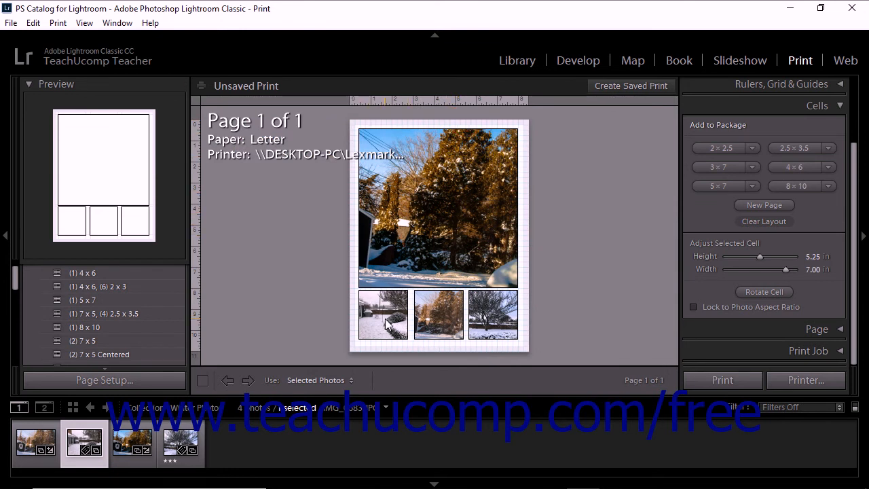
- Move the small snowy patio photo cell up to overlap the large tree photo, and send it to the front
drag(385, 324, 421, 286)
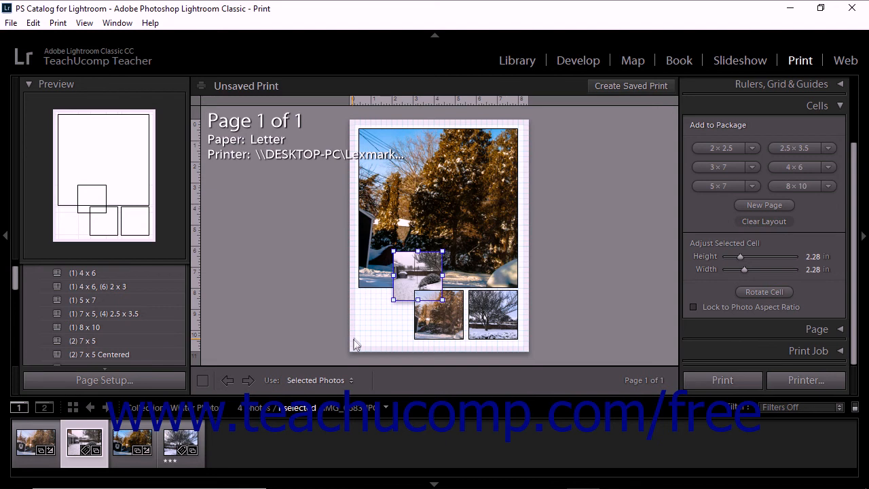
right_click(410, 275)
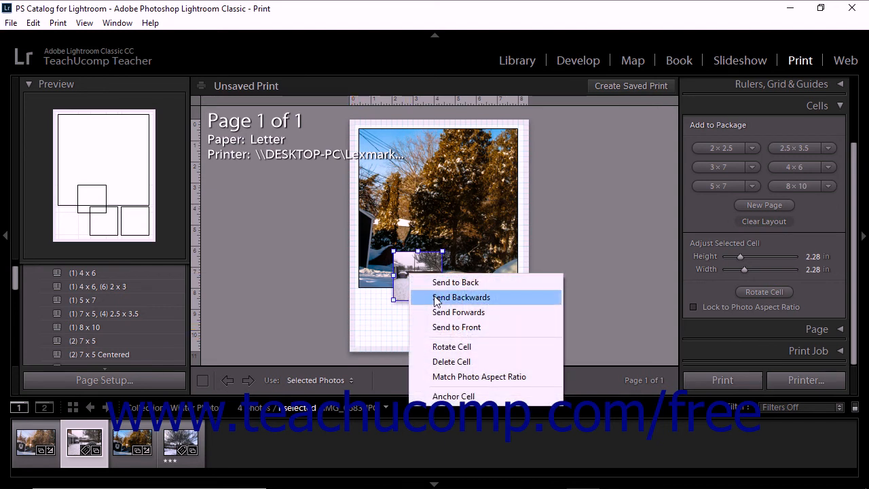
click(455, 327)
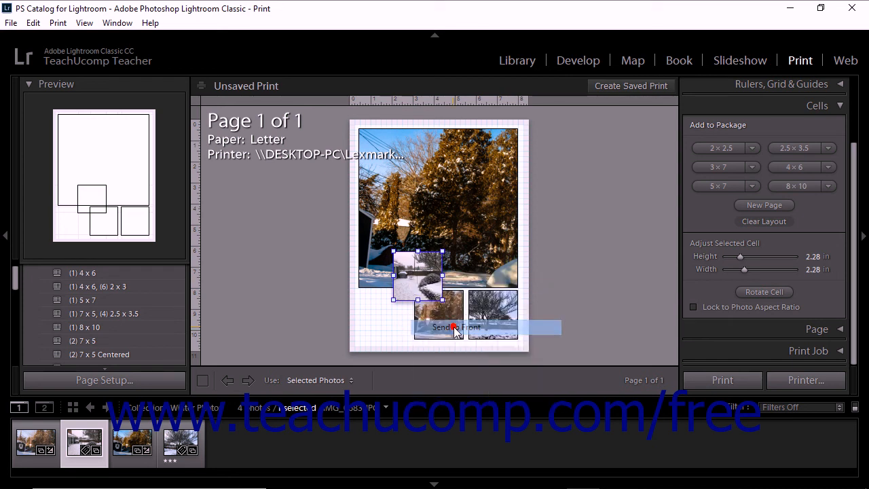